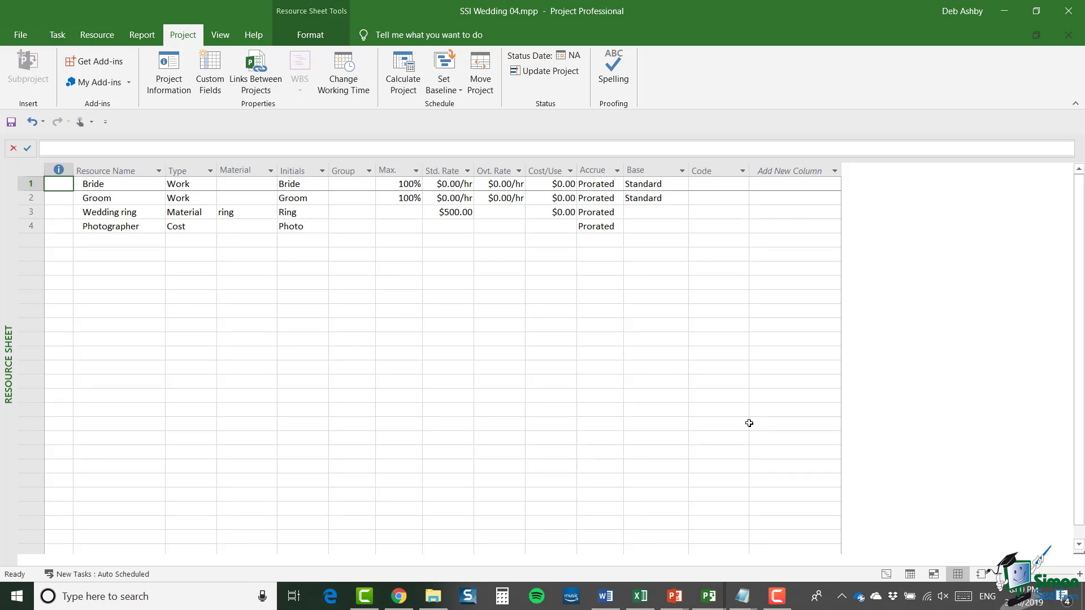
- Switch to the Gantt Chart view and open resource assignment for the "Agree budget and approach" task
{"action": "left_click", "coordinate": [887, 574]}
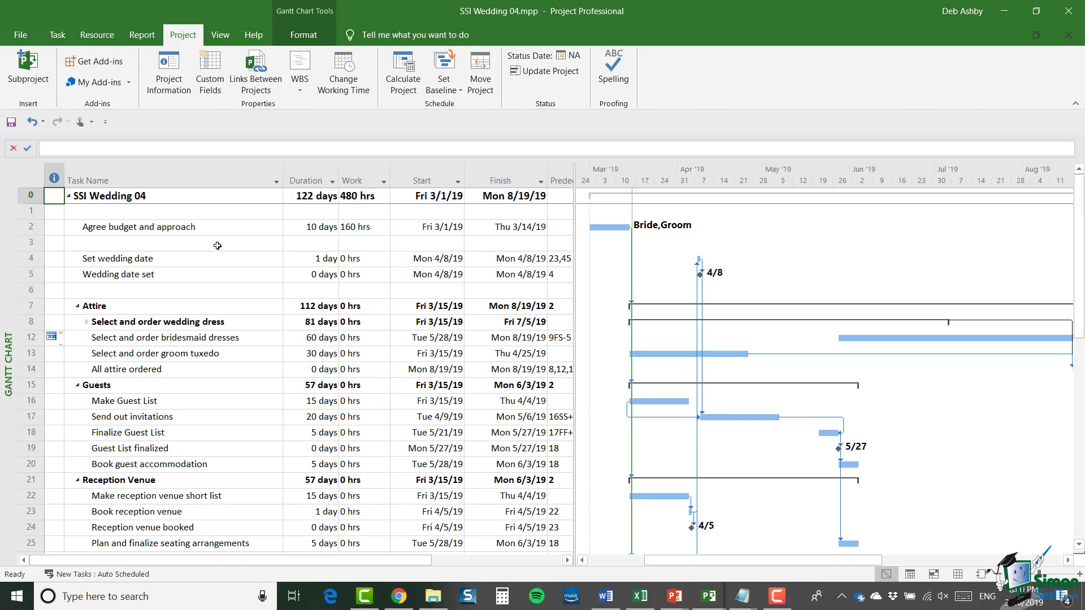
{"action": "left_click", "coordinate": [169, 260]}
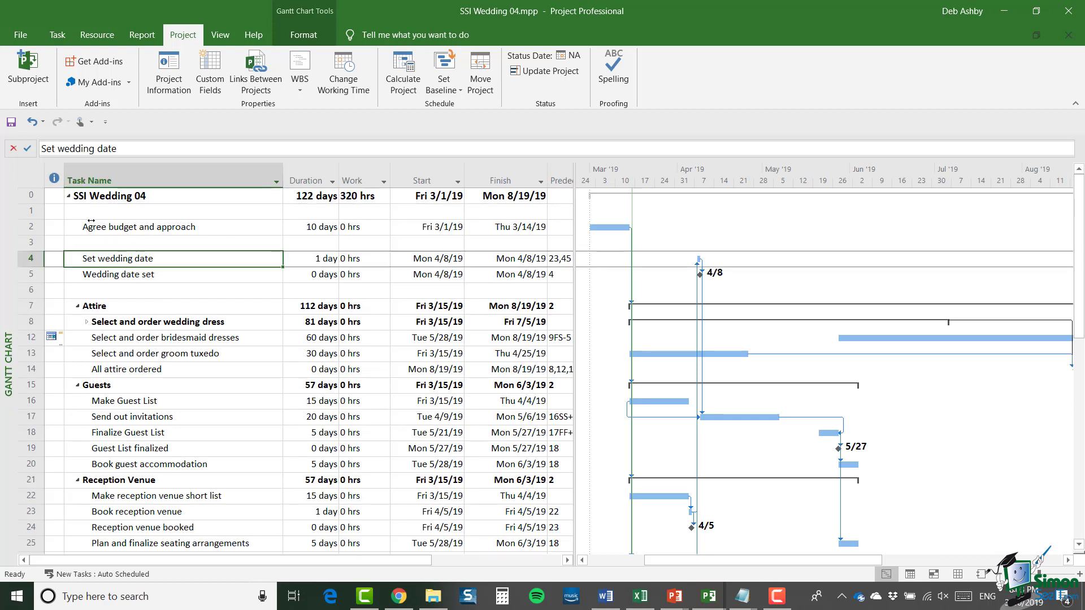
{"action": "left_click", "coordinate": [146, 228]}
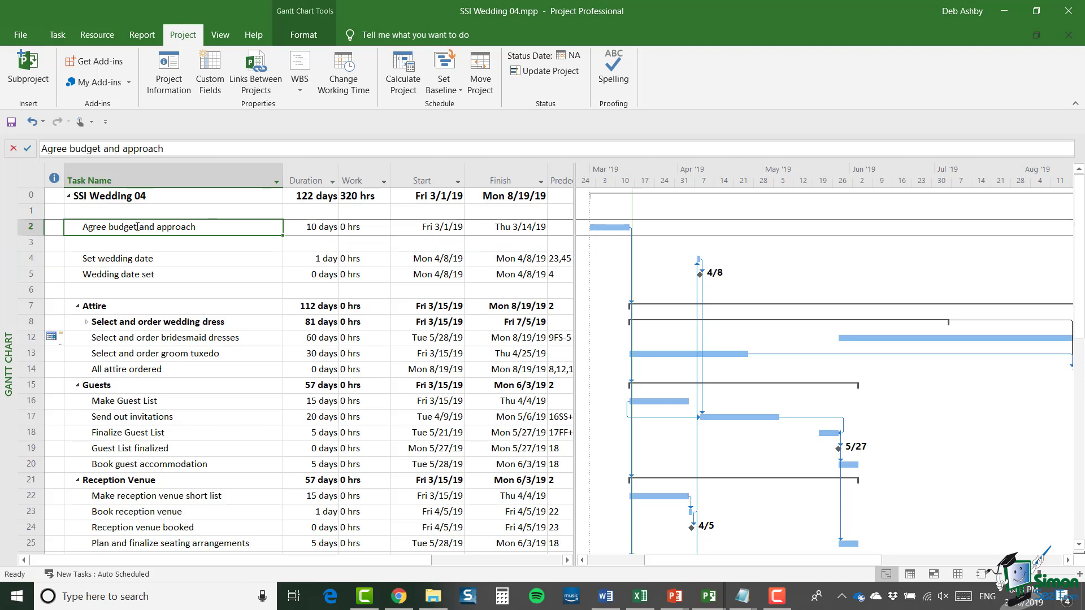
{"action": "left_click", "coordinate": [34, 228]}
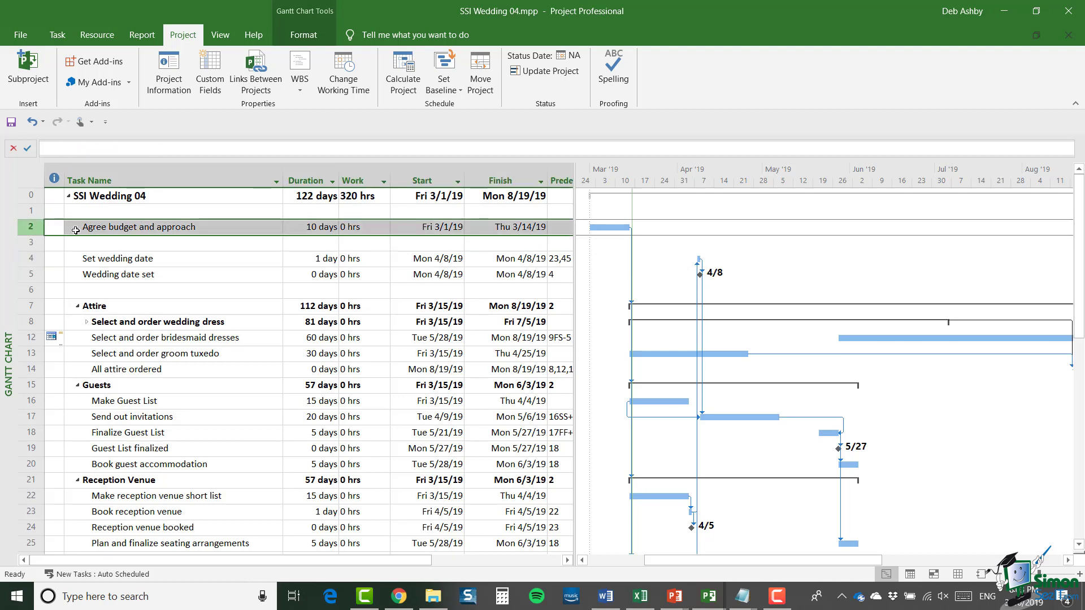
{"action": "right_click", "coordinate": [129, 229]}
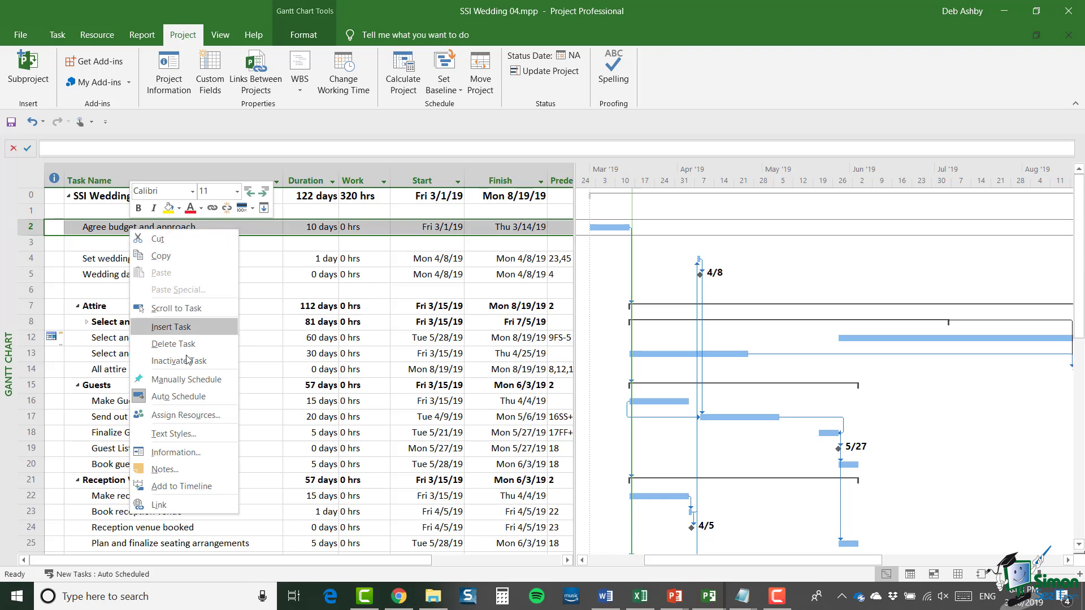
{"action": "left_click", "coordinate": [181, 416]}
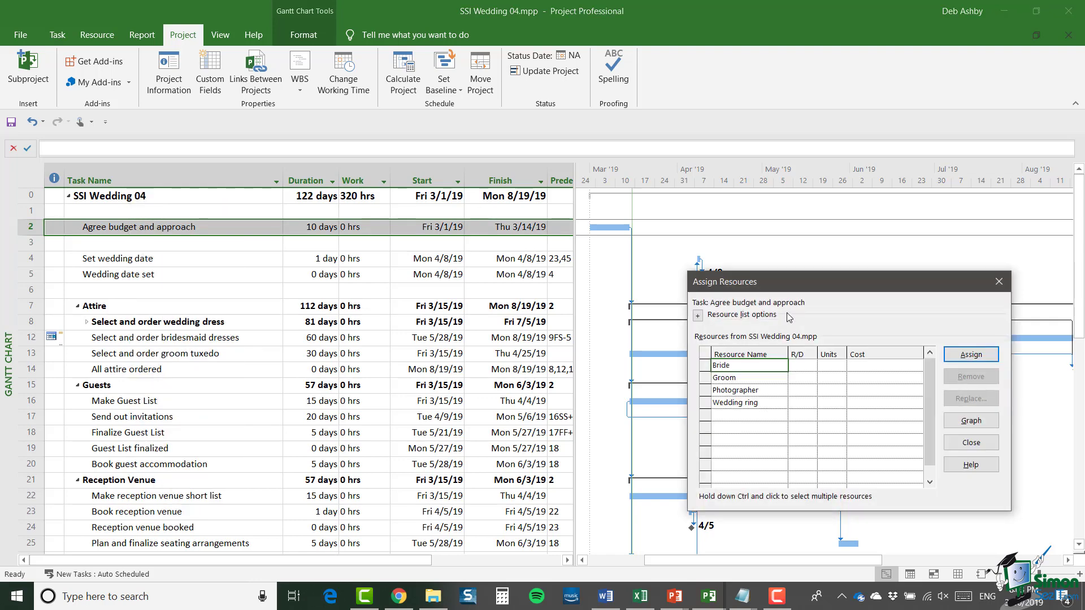
{"action": "left_click_drag", "start_coordinate": [814, 286], "coordinate": [565, 190]}
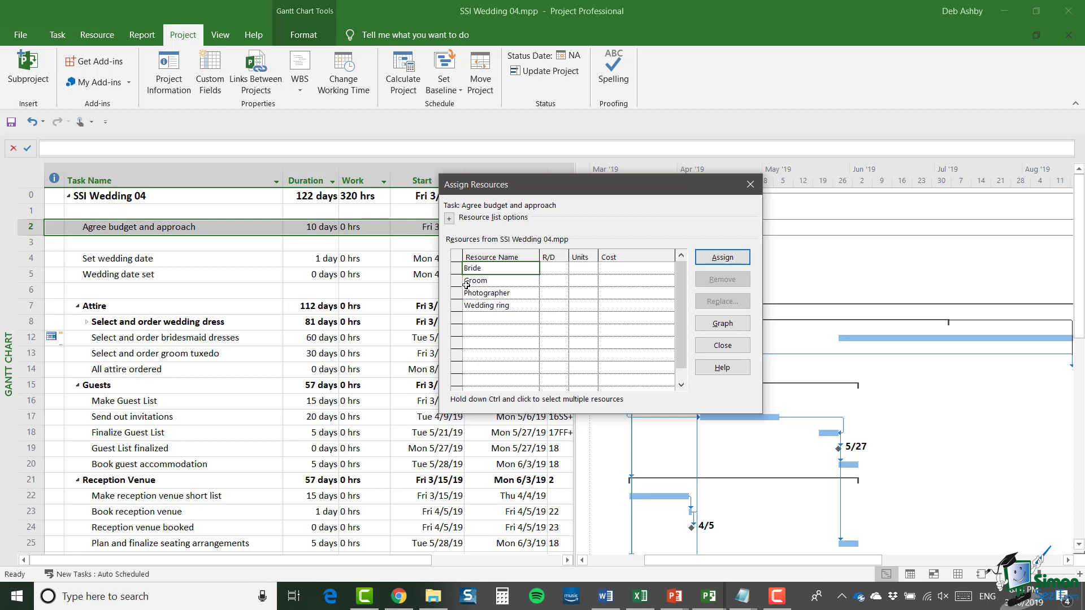
- Assign the Bride and then the Groom to the "Agree budget and approach" task, and finish the assignment
{"action": "left_click", "coordinate": [725, 258]}
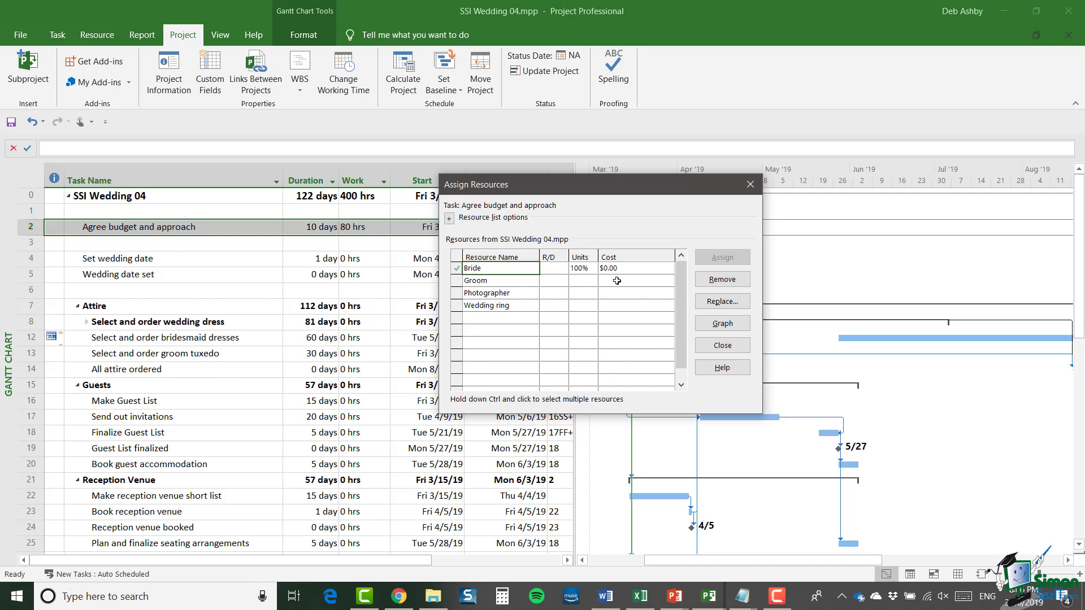
{"action": "left_click", "coordinate": [490, 280]}
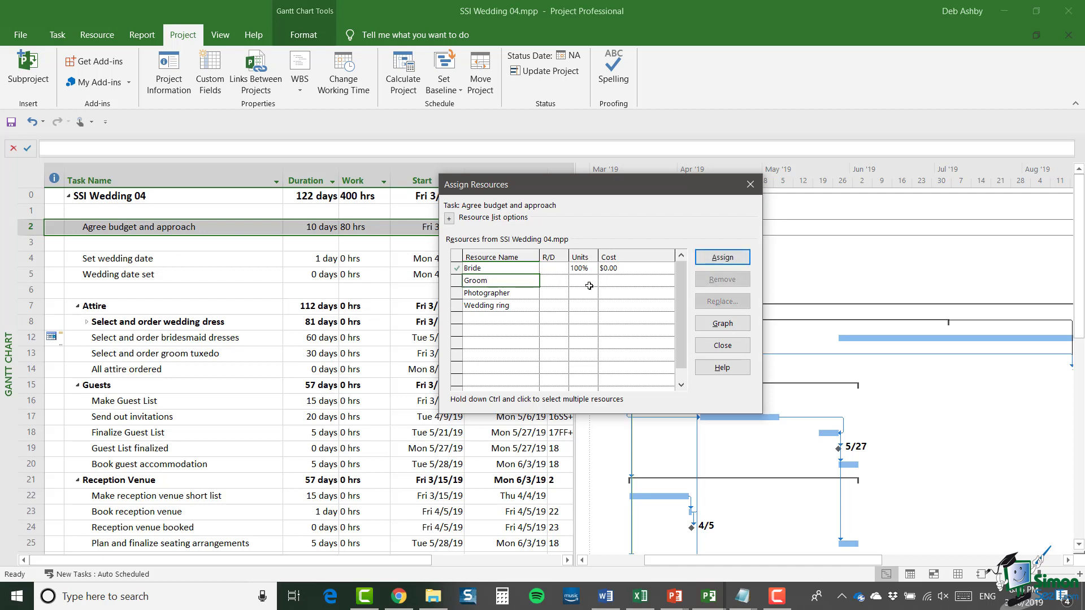
{"action": "left_click", "coordinate": [726, 257]}
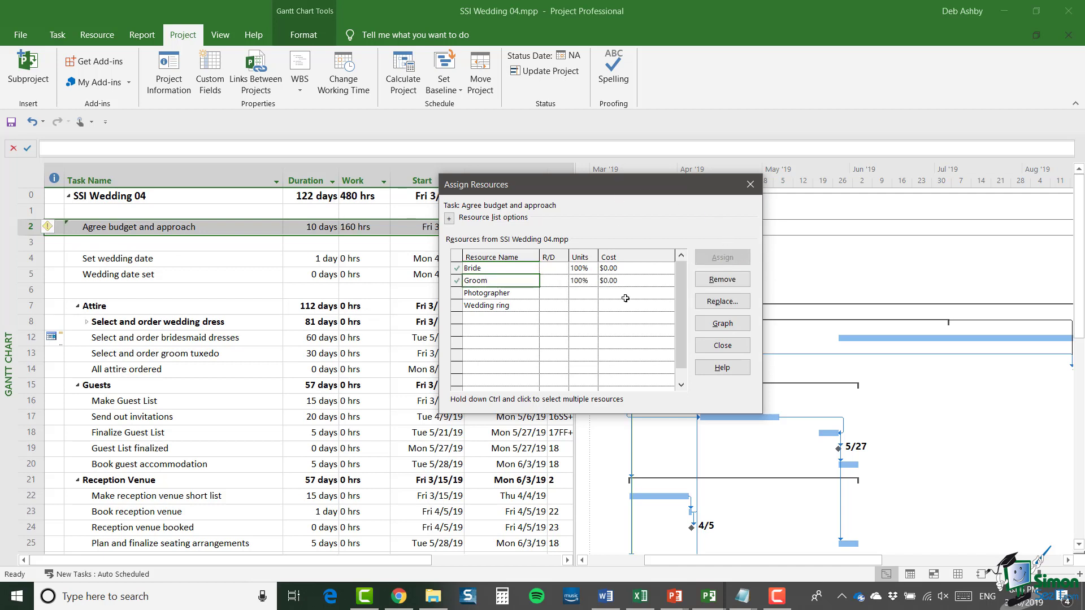
{"action": "left_click", "coordinate": [723, 346]}
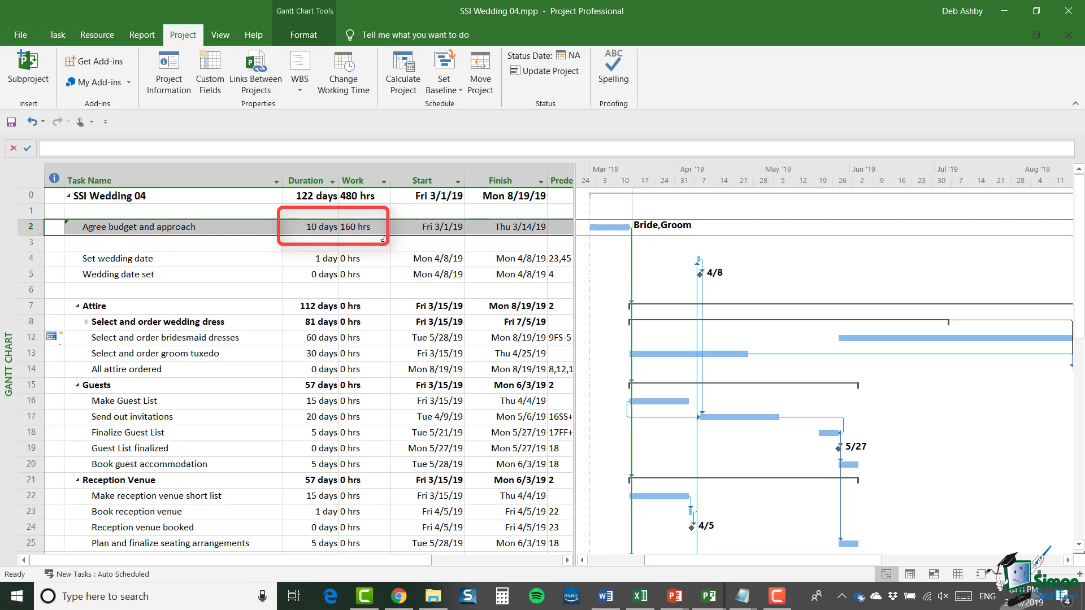
- For the resources added to "Agree budget and approach", choose to increase the amount of work but keep the same duration
{"action": "left_click", "coordinate": [367, 227]}
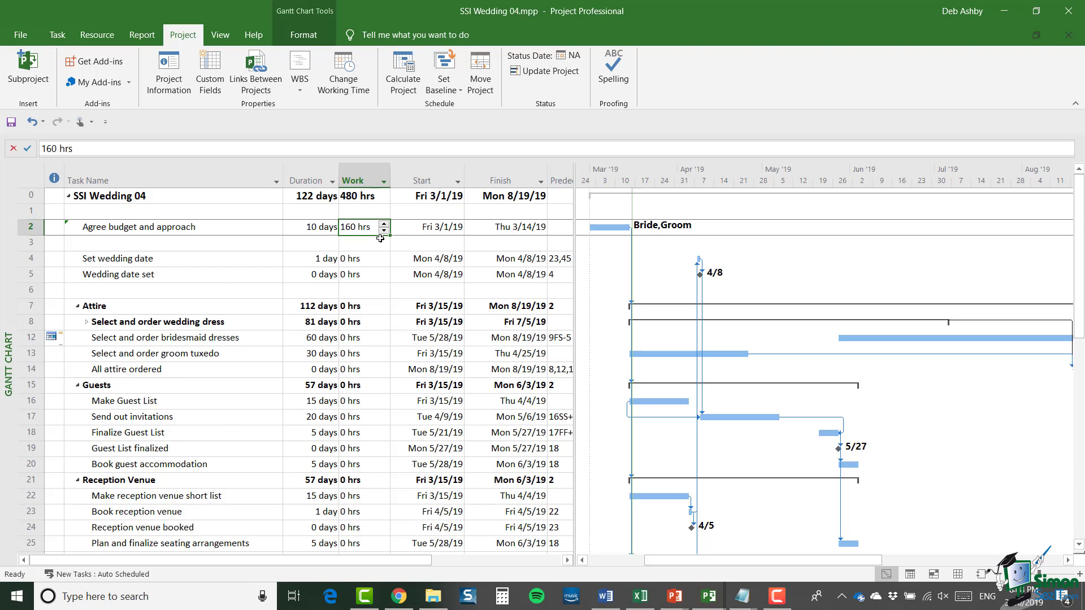
{"action": "mouse_move", "coordinate": [176, 222]}
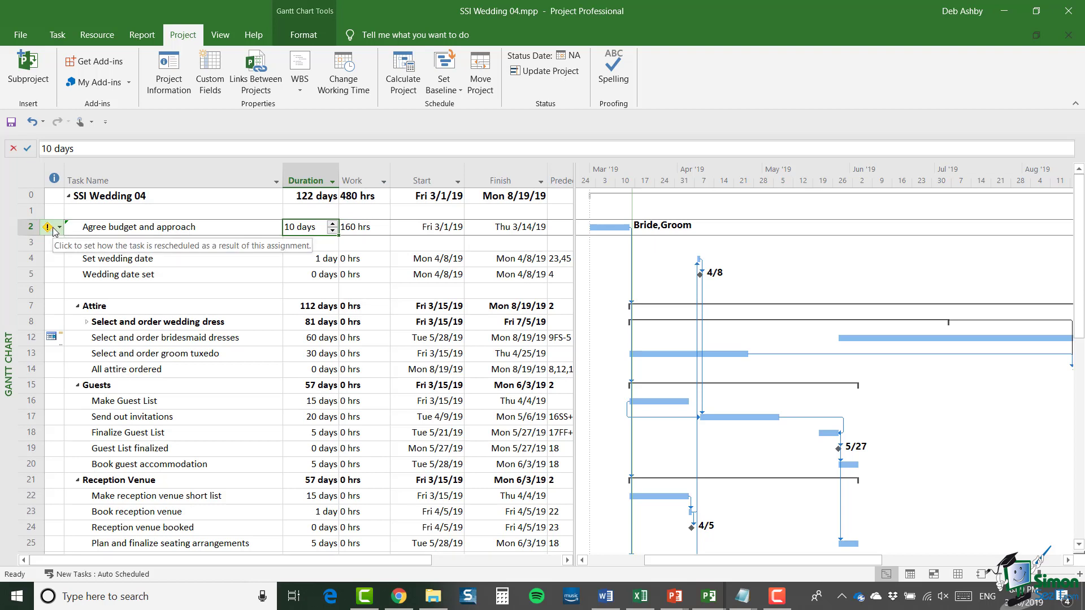
{"action": "left_click", "coordinate": [58, 228]}
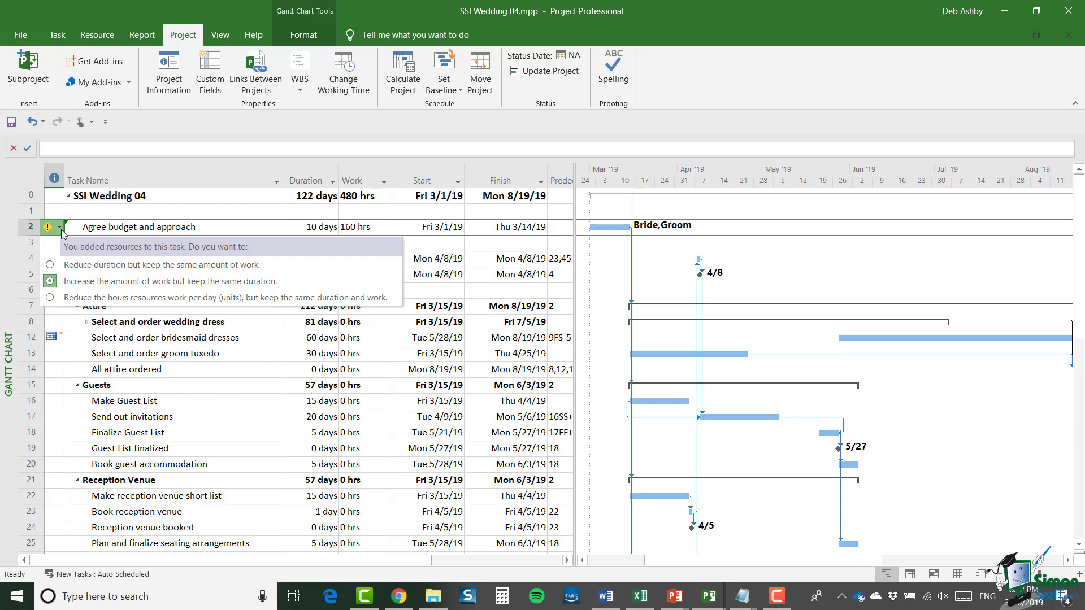
{"action": "left_click", "coordinate": [140, 288]}
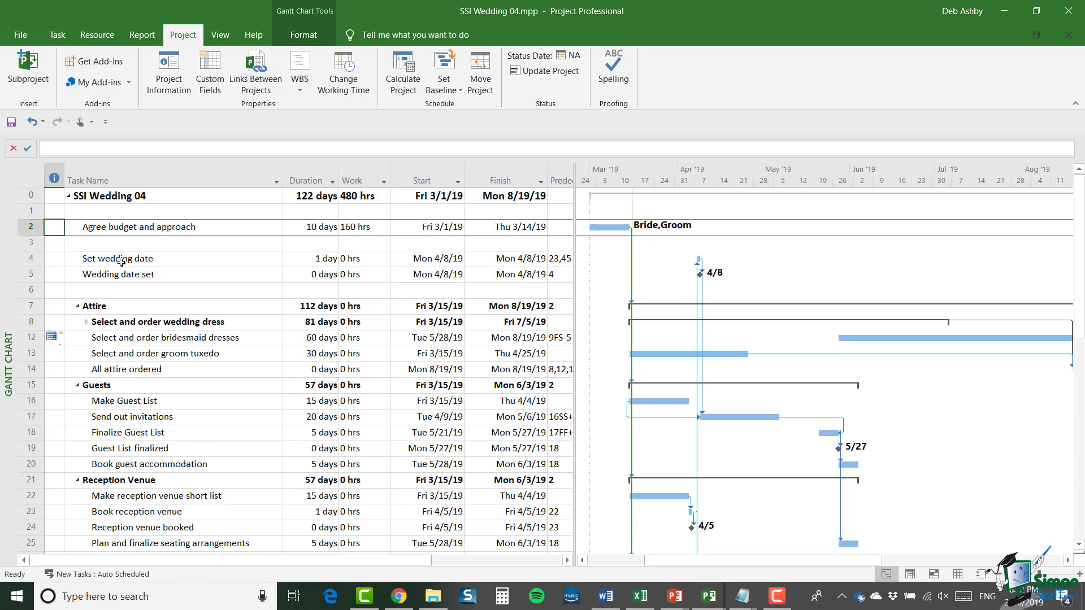
{"action": "left_click", "coordinate": [368, 228]}
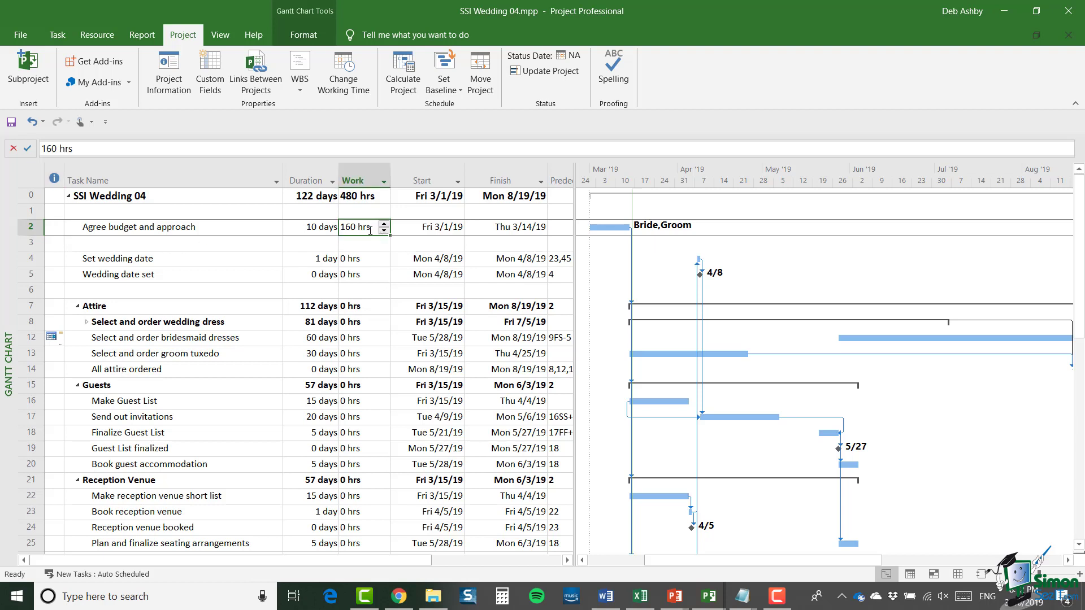
{"action": "left_click", "coordinate": [314, 228]}
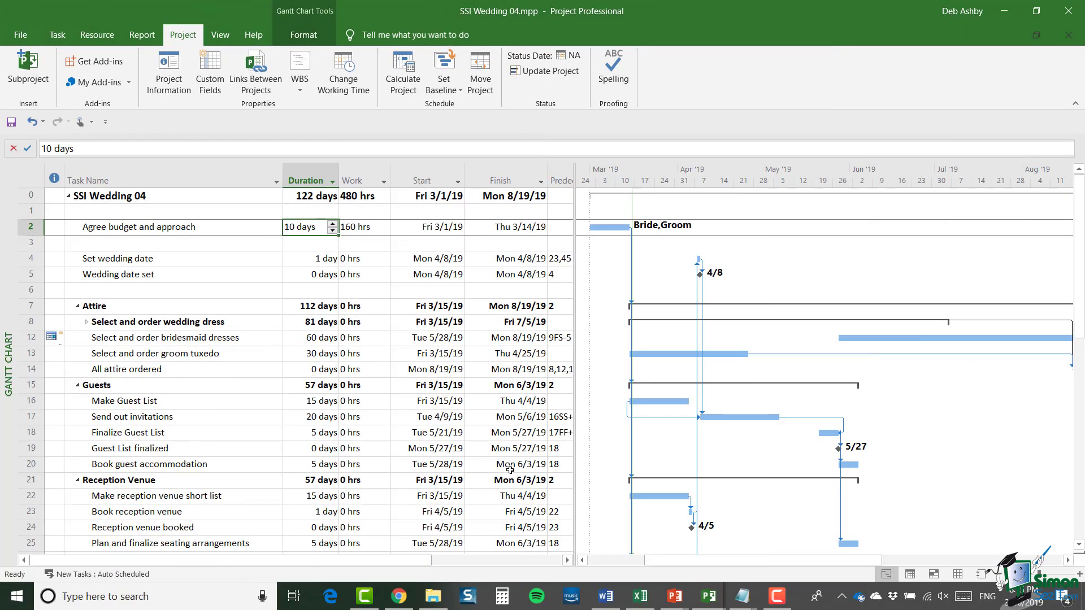
- Assign the Photographer resource to the "Select and book photographer" task under Memories
{"action": "scroll", "coordinate": [244, 393], "scroll_direction": "down", "scroll_amount": 1}
{"action": "scroll", "coordinate": [244, 394], "scroll_direction": "down", "scroll_amount": 8}
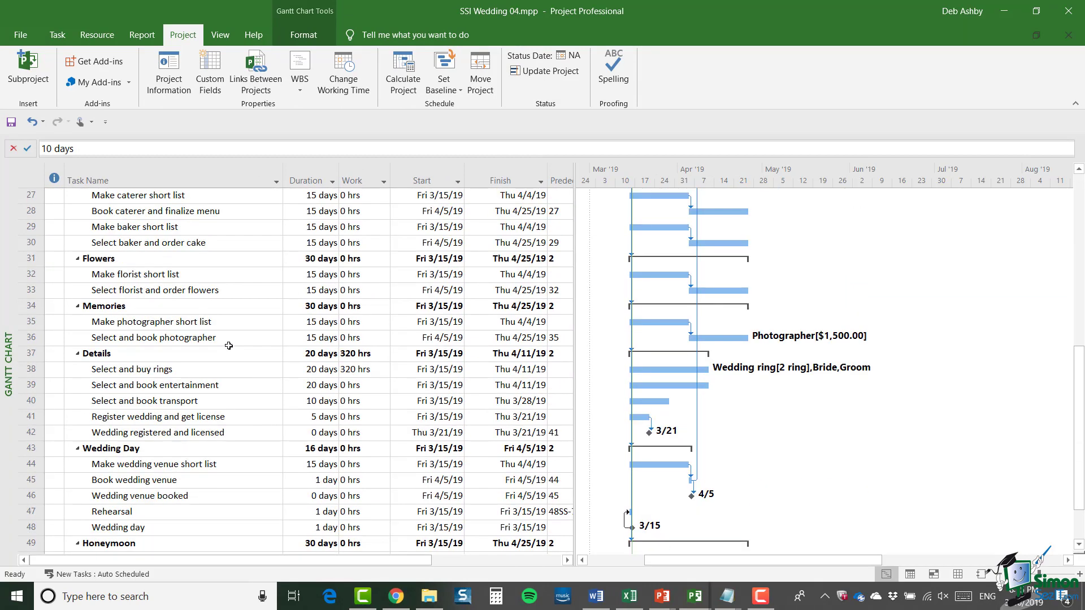
{"action": "left_click", "coordinate": [29, 337]}
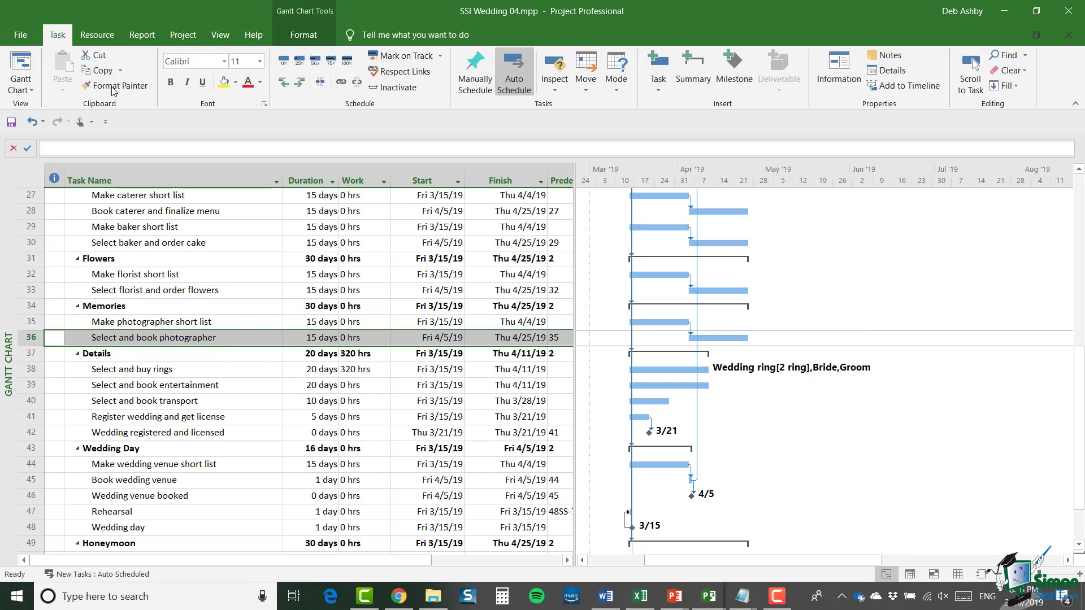
{"action": "left_click", "coordinate": [100, 35]}
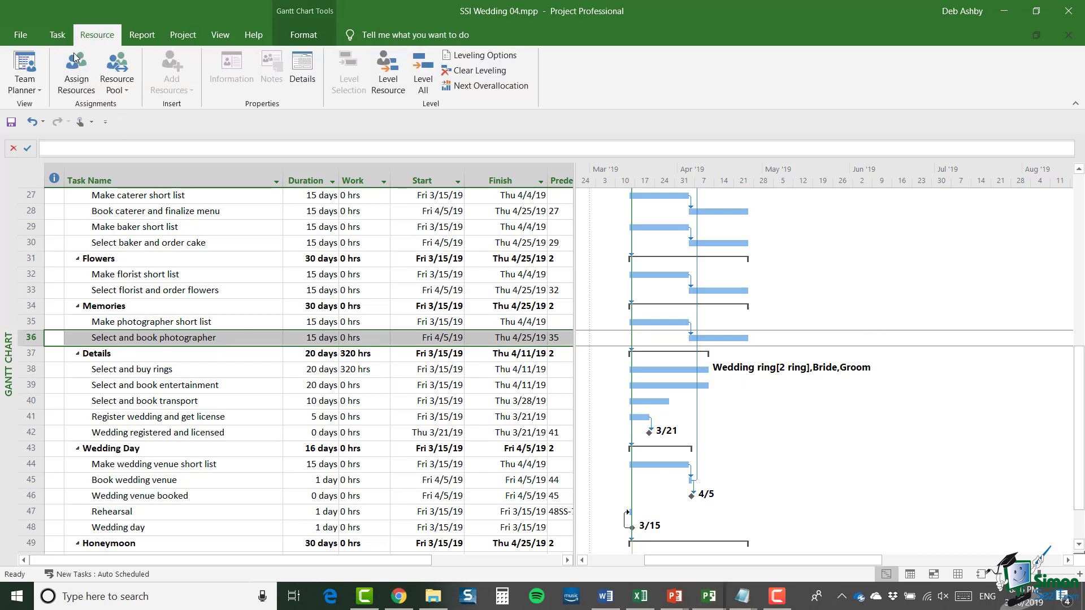
{"action": "left_click", "coordinate": [70, 85]}
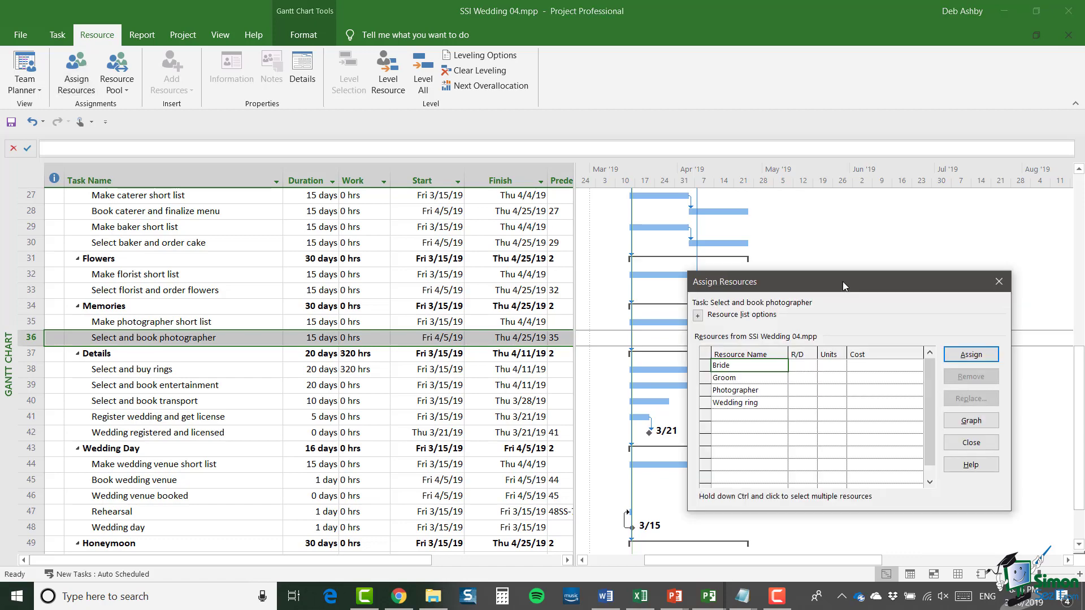
{"action": "left_click_drag", "start_coordinate": [826, 277], "coordinate": [540, 186]}
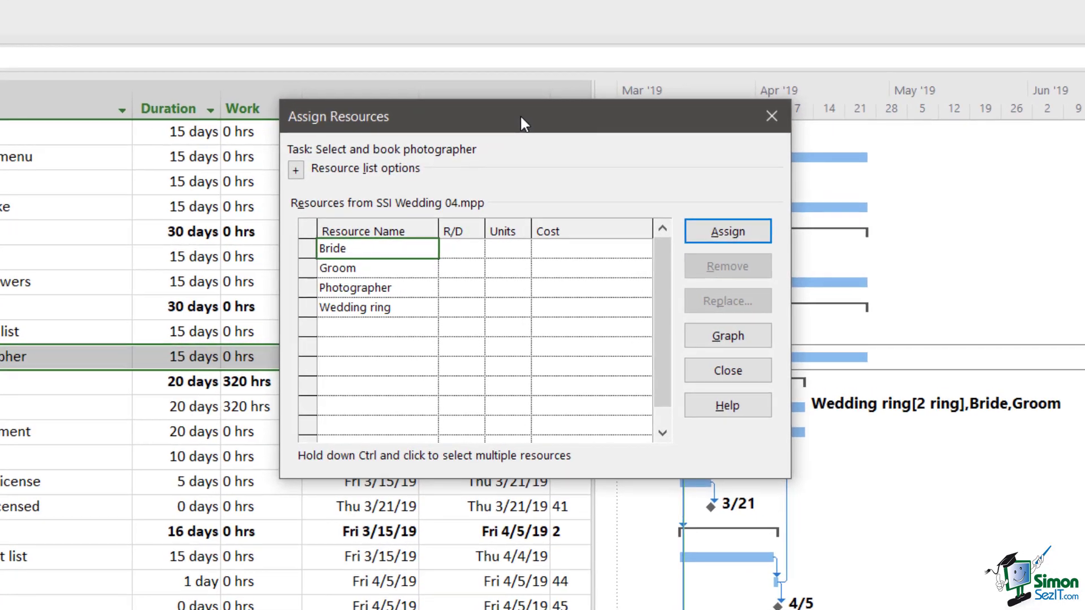
{"action": "left_click", "coordinate": [347, 290]}
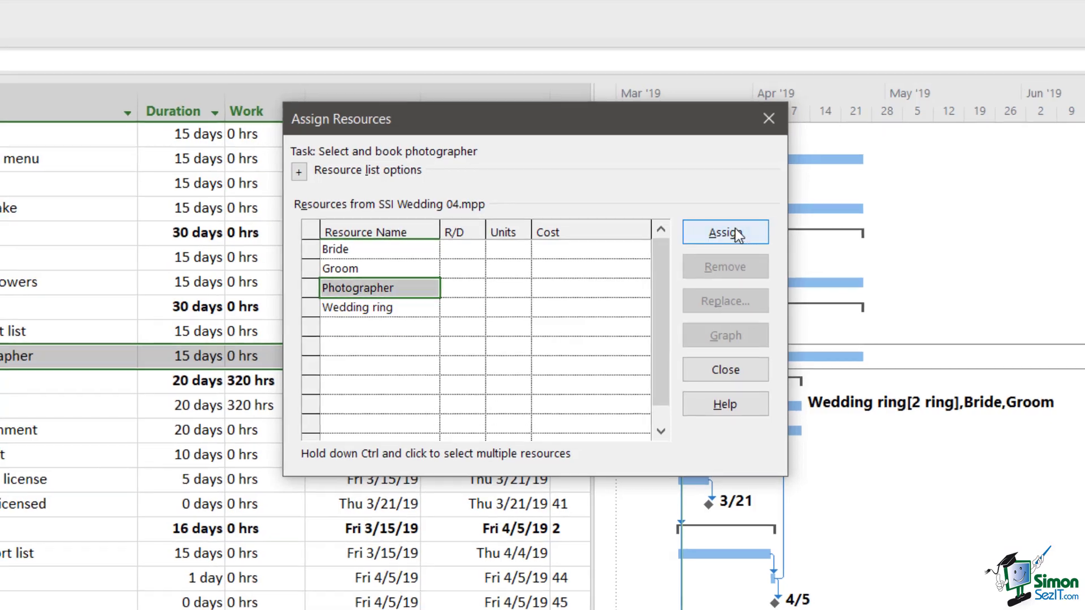
{"action": "left_click", "coordinate": [725, 232]}
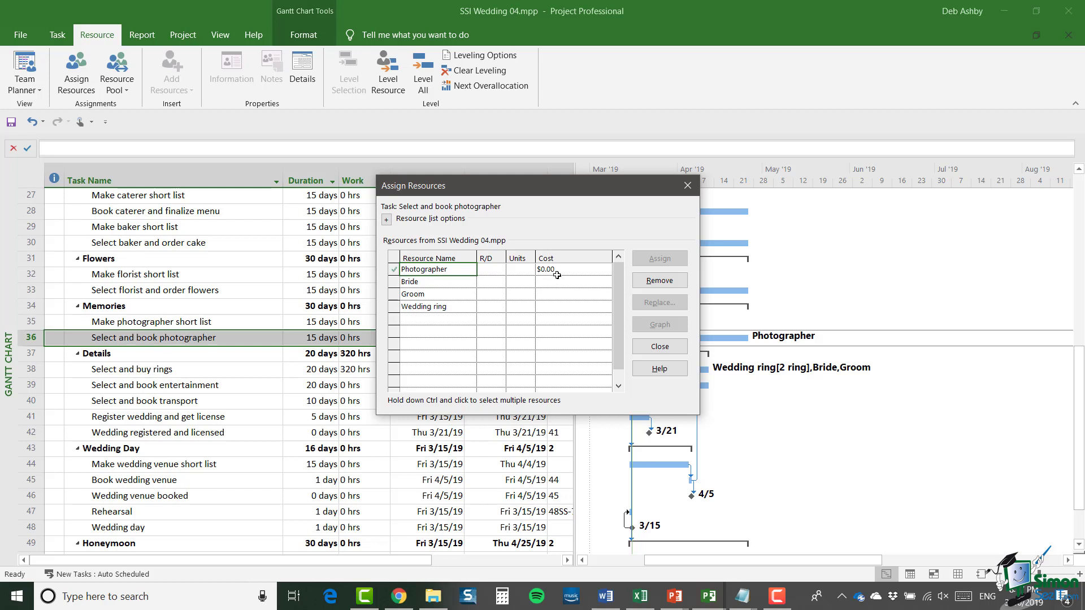
- Set the Photographer's cost on this task to $1,500 and close the resource assignment
{"action": "left_click", "coordinate": [556, 269]}
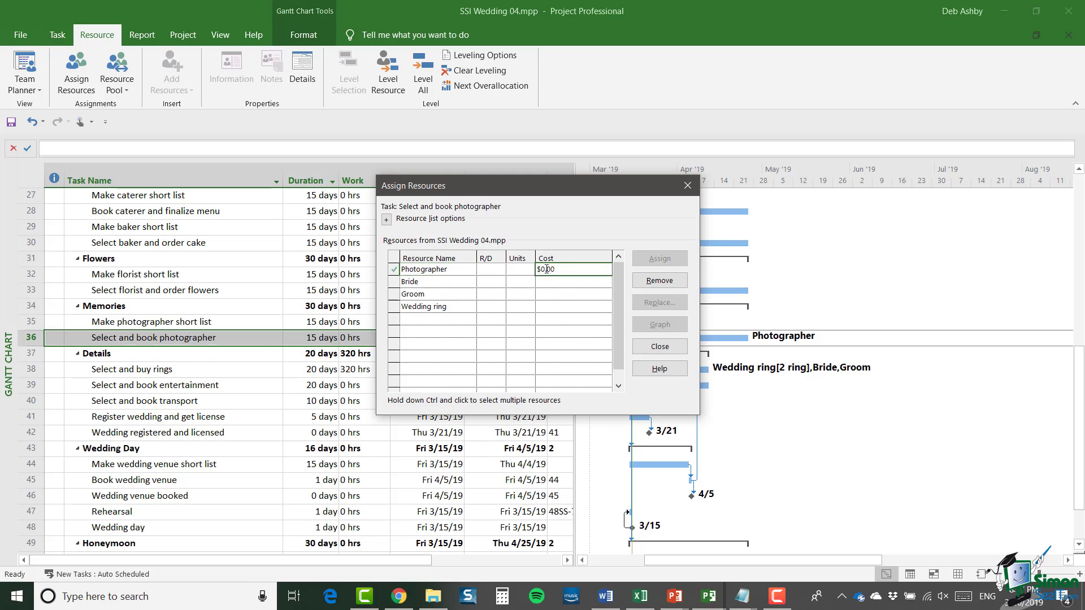
{"action": "left_click_drag", "start_coordinate": [546, 269], "coordinate": [551, 270]}
{"action": "type", "text": "1500"}
{"action": "key", "text": "Return"}
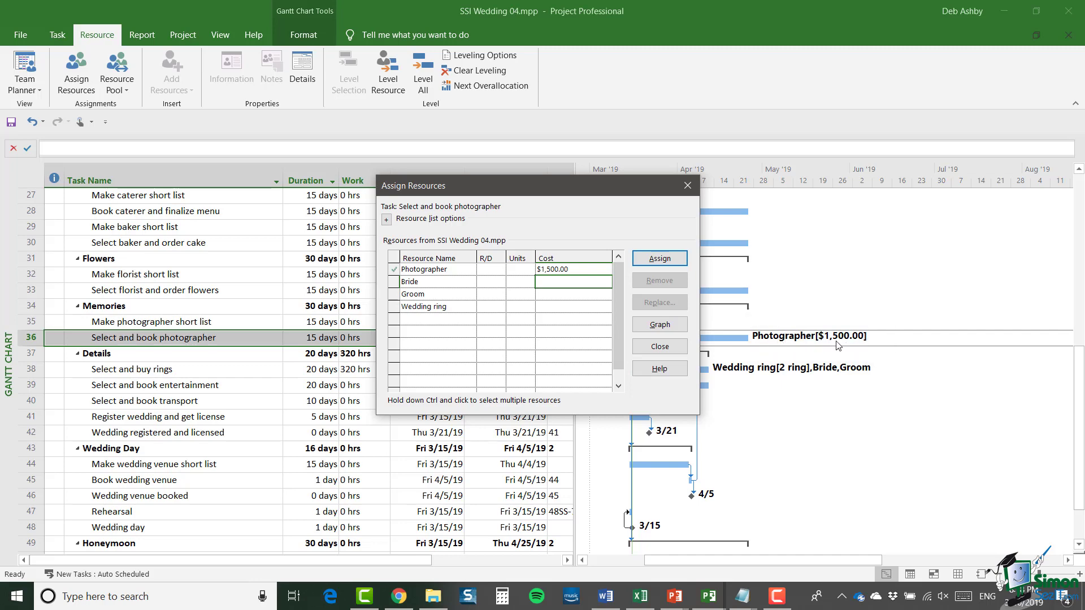
{"action": "left_click", "coordinate": [661, 346]}
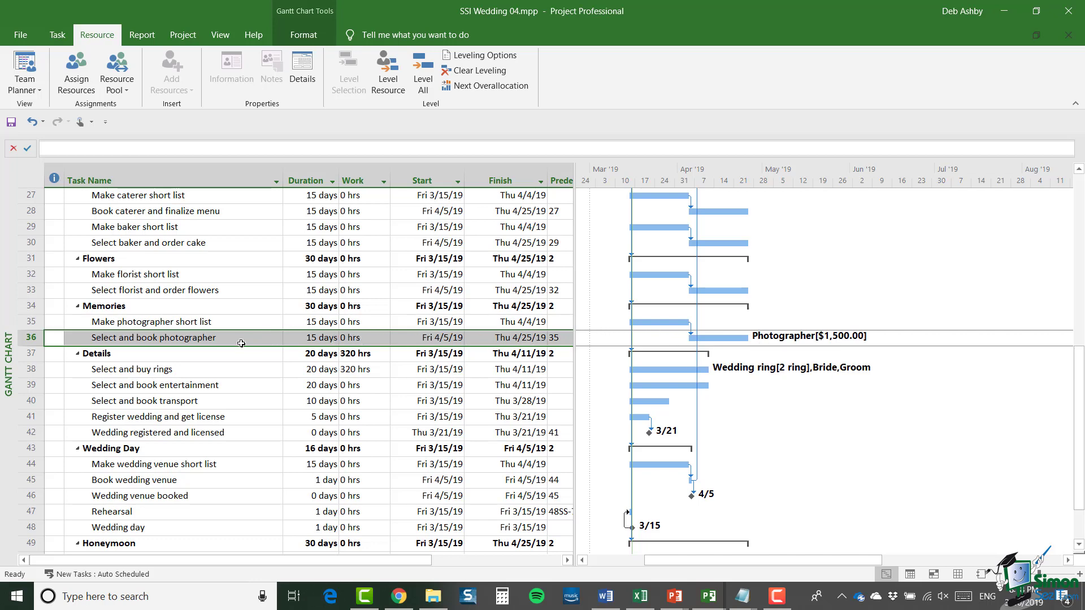
- Assign 2 units of the Wedding ring resource to the "Select and buy rings" task under Details
{"action": "left_click", "coordinate": [178, 375]}
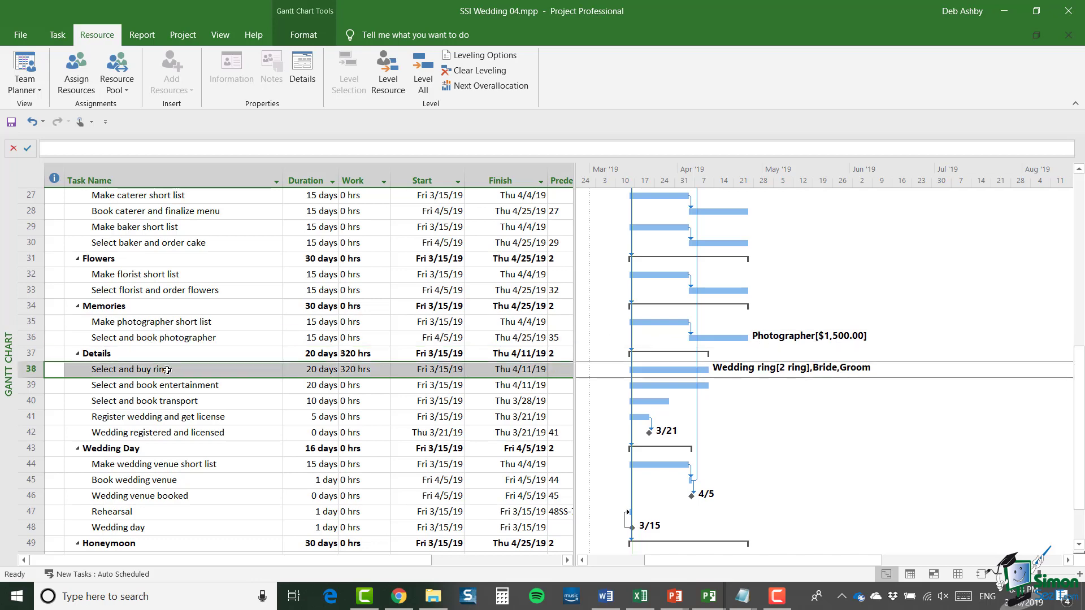
{"action": "right_click", "coordinate": [167, 370]}
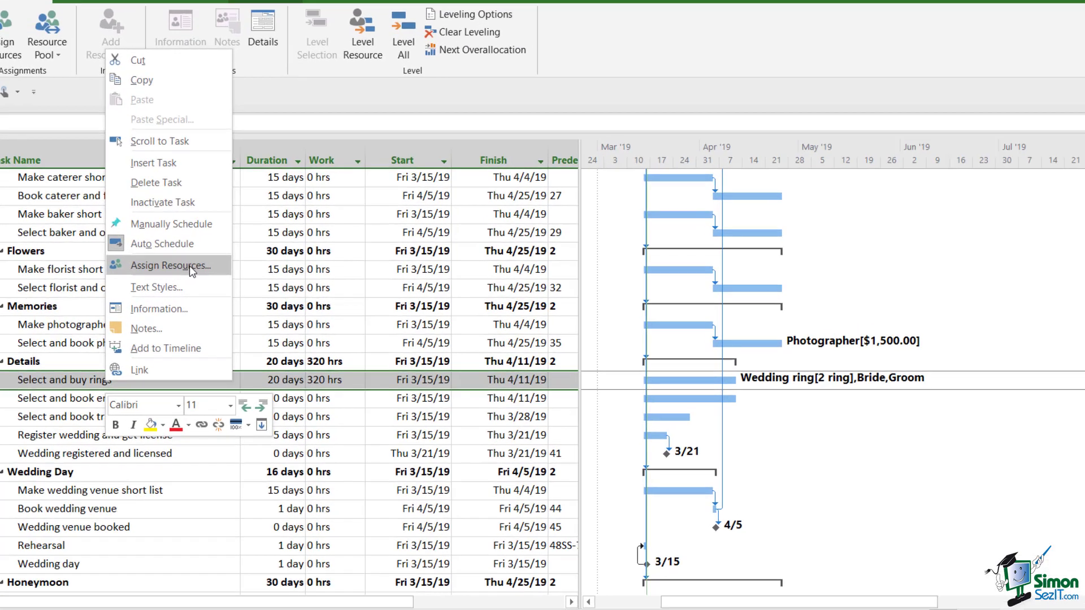
{"action": "left_click", "coordinate": [241, 275]}
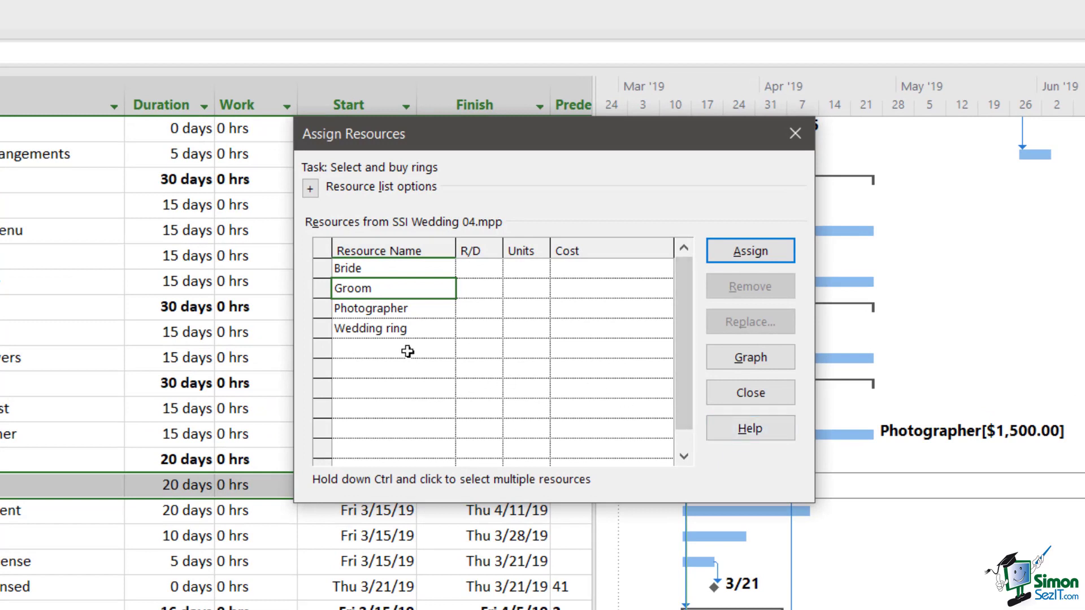
{"action": "left_click", "coordinate": [394, 328]}
{"action": "left_click", "coordinate": [516, 329]}
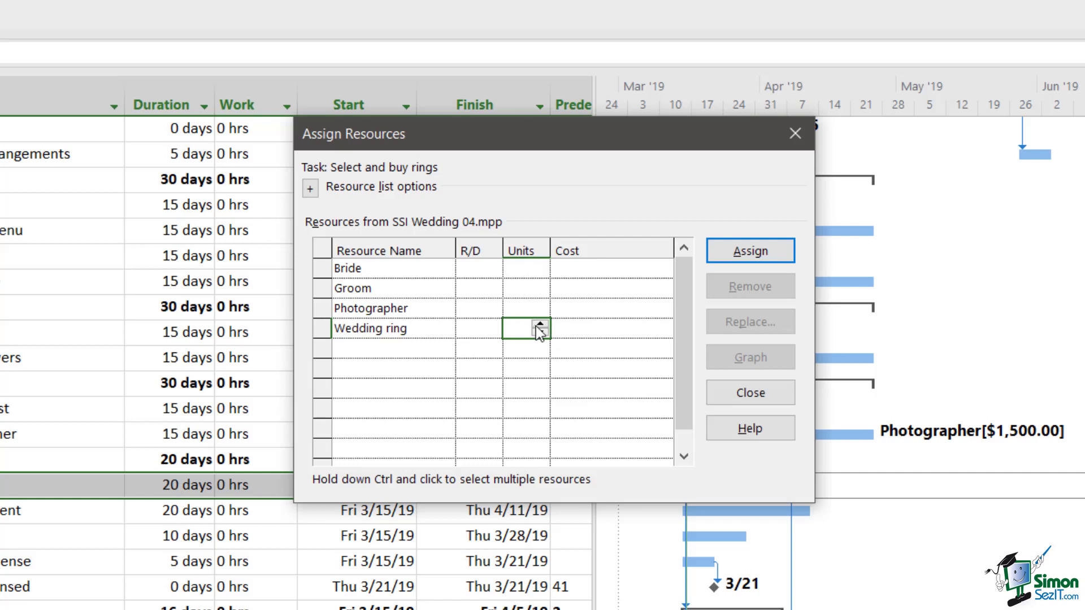
{"action": "left_click", "coordinate": [540, 325]}
{"action": "left_click", "coordinate": [540, 325]}
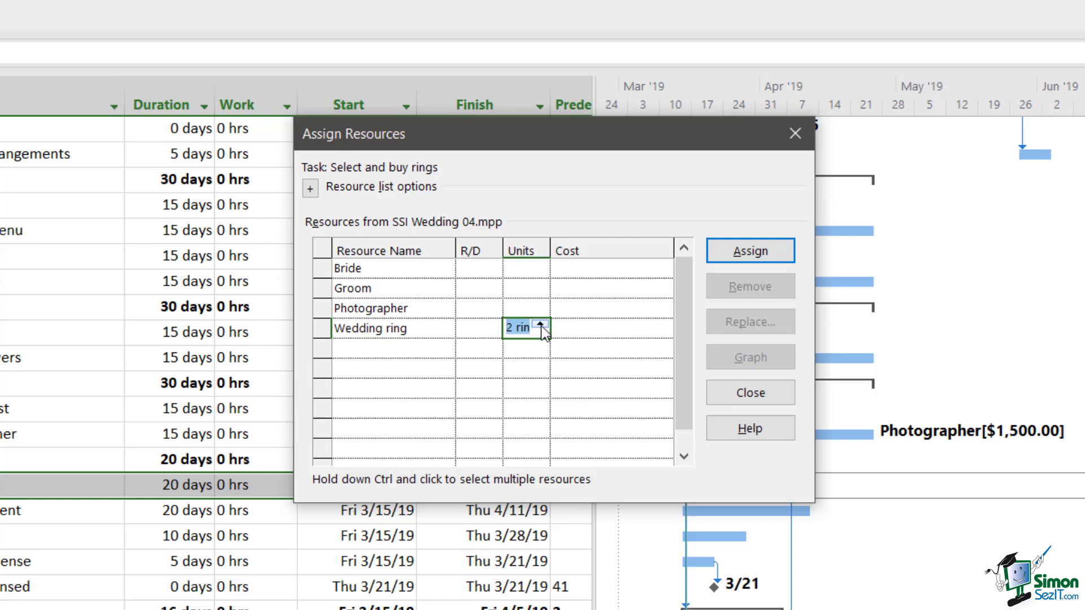
{"action": "left_click", "coordinate": [478, 365]}
{"action": "left_click_drag", "start_coordinate": [656, 134], "coordinate": [558, 139]}
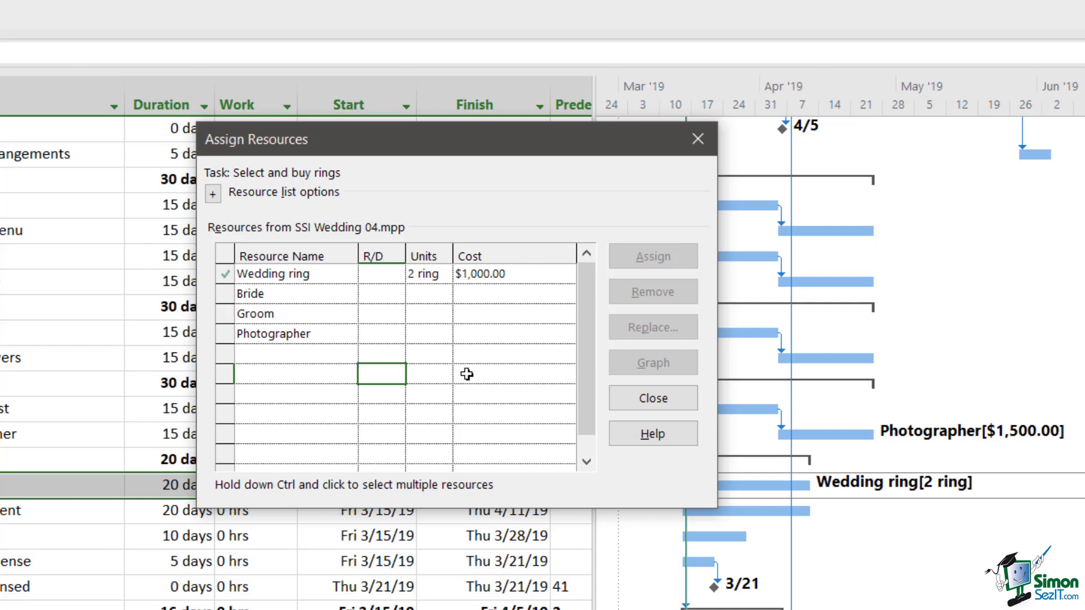
- Assign the Bride and Groom together to the "Select and buy rings" task and close the resource assignment
{"action": "left_click", "coordinate": [300, 275]}
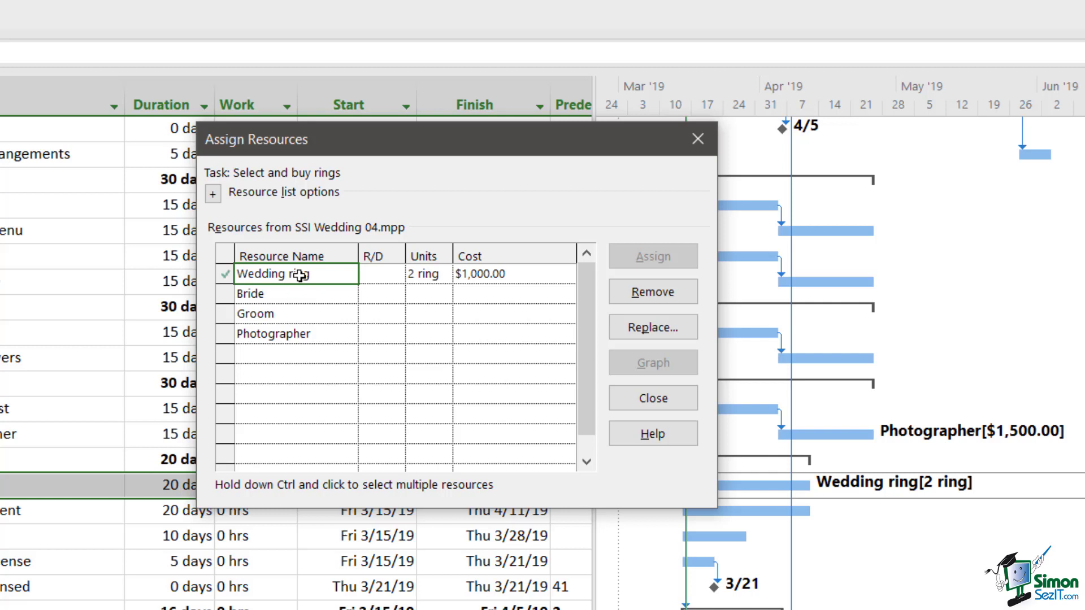
{"action": "left_click", "coordinate": [255, 293]}
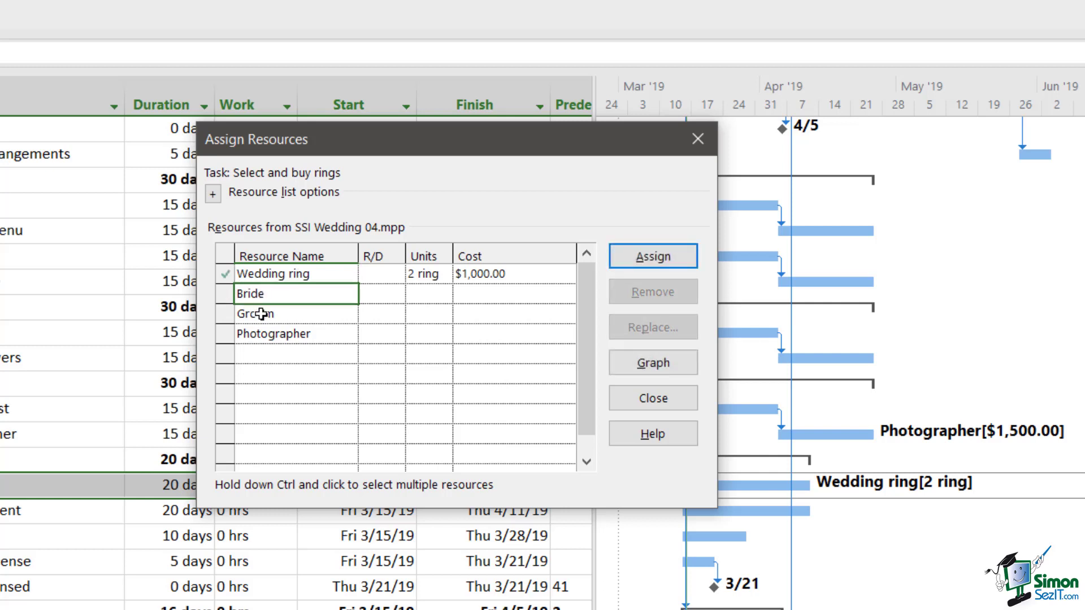
{"action": "left_click", "coordinate": [260, 314], "text": "ctrl"}
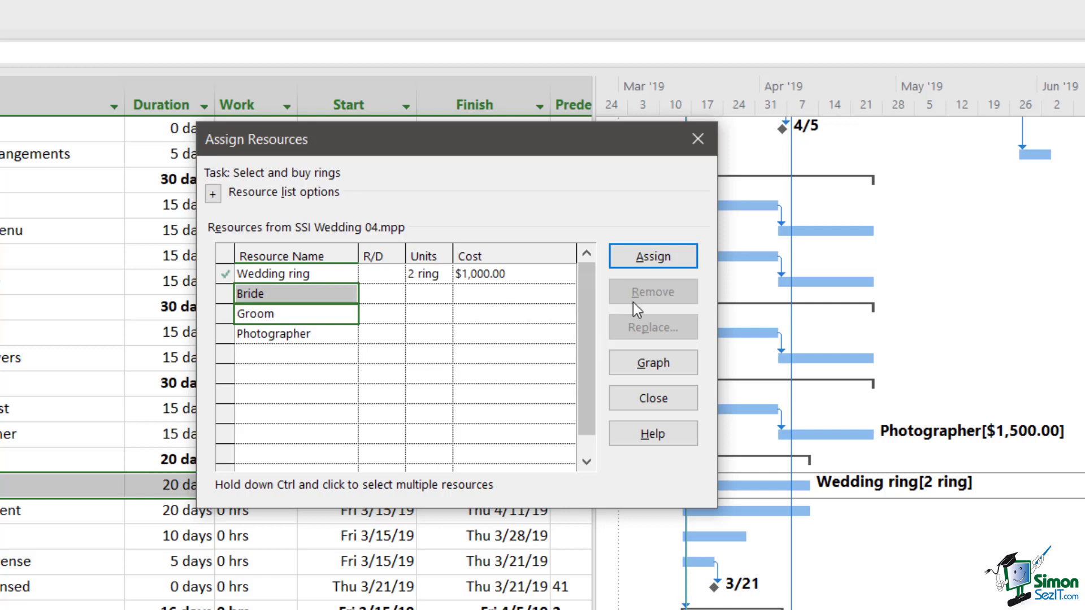
{"action": "left_click", "coordinate": [650, 257]}
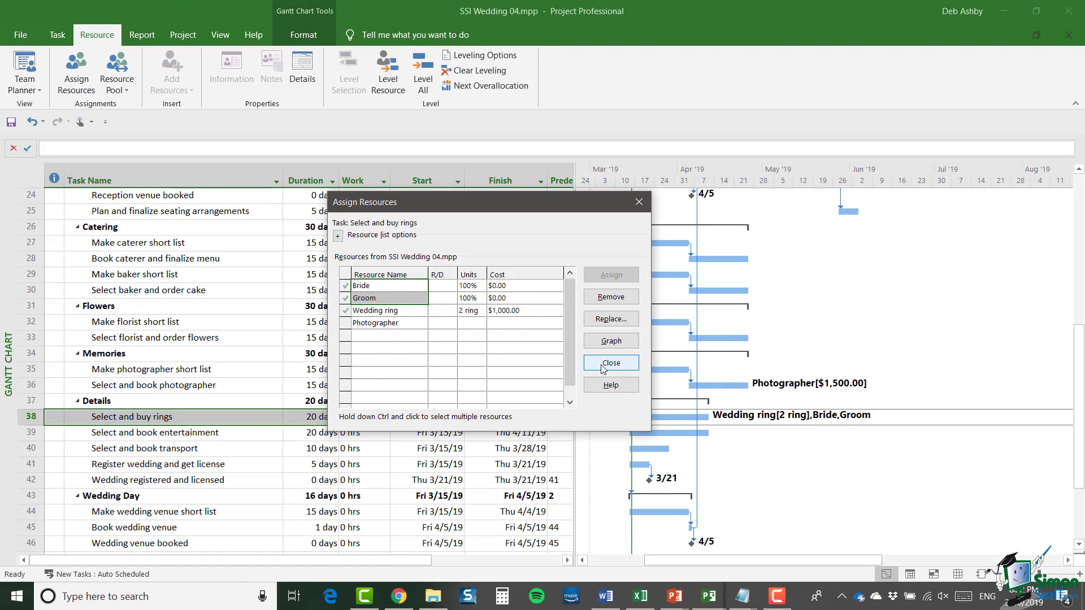
{"action": "left_click", "coordinate": [641, 385]}
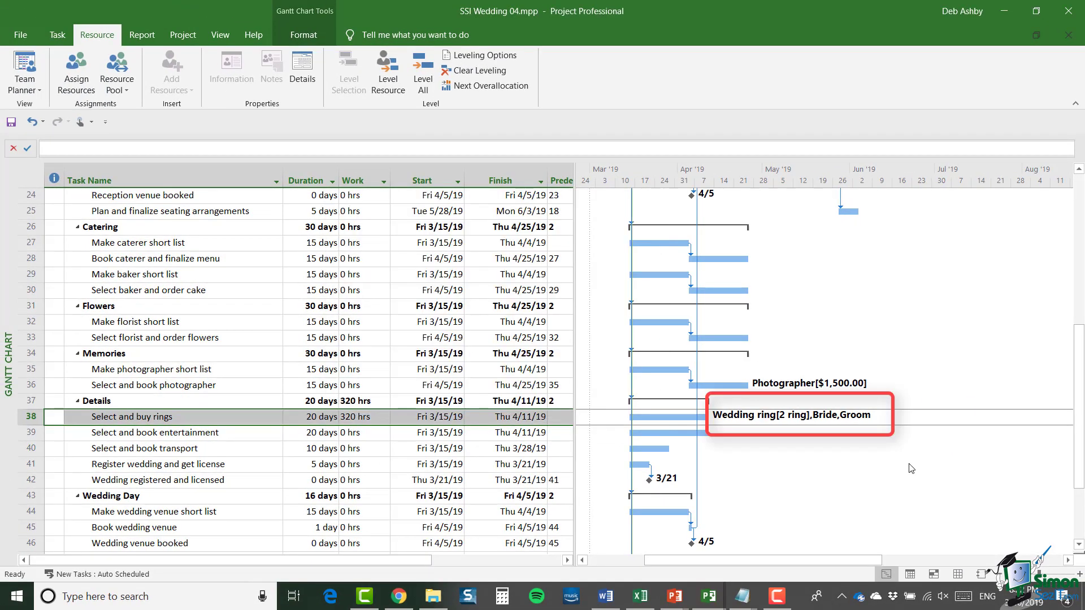